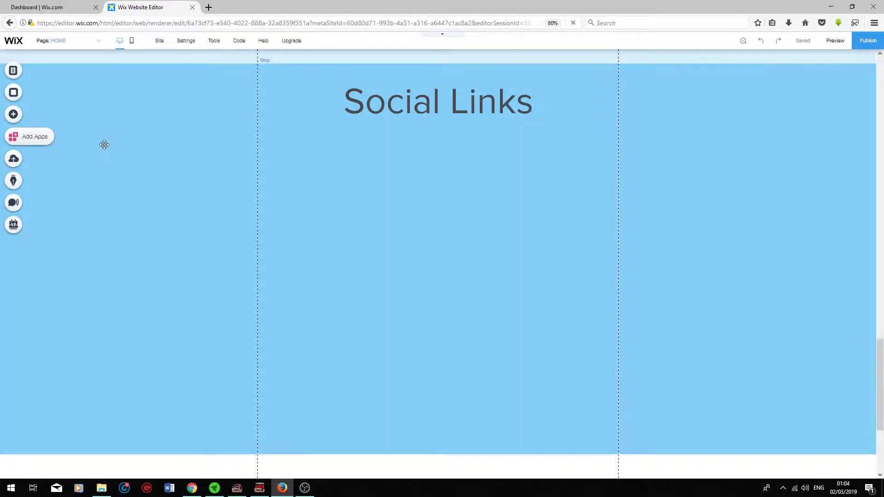
Add the colour Social Bar from the Social category under the Social Links heading.
{"action": "left_click", "coordinate": [15, 115]}
{"action": "left_click", "coordinate": [46, 211]}
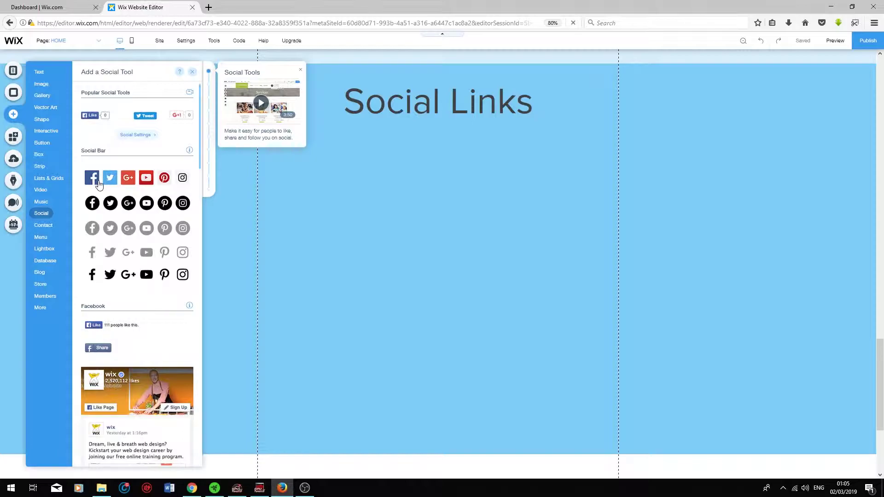
{"action": "left_click_drag", "start_coordinate": [98, 183], "coordinate": [355, 181]}
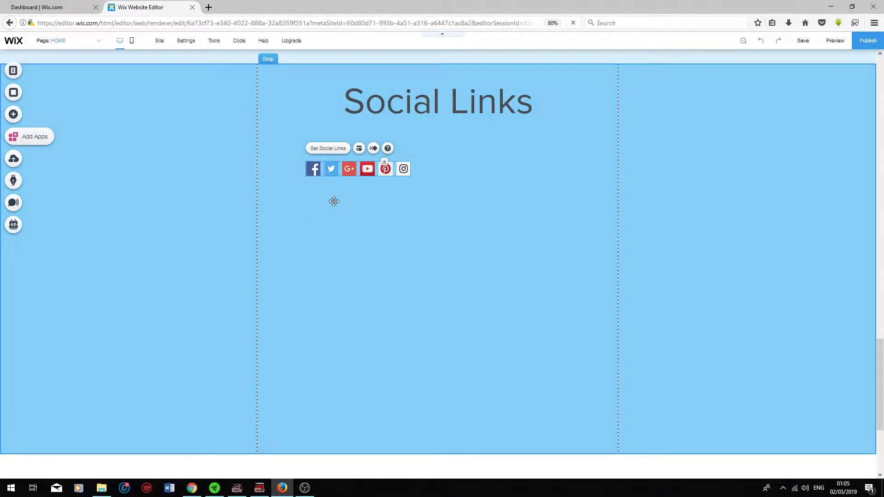
Remove Google+ and Pinterest from the social bar, then edit the Facebook icon's link.
{"action": "double_click", "coordinate": [332, 169]}
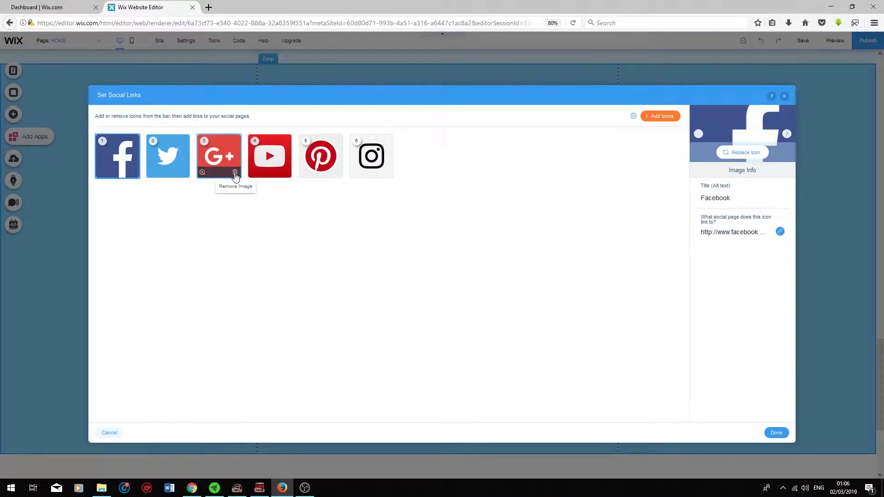
{"action": "left_click", "coordinate": [234, 172]}
{"action": "left_click", "coordinate": [286, 172]}
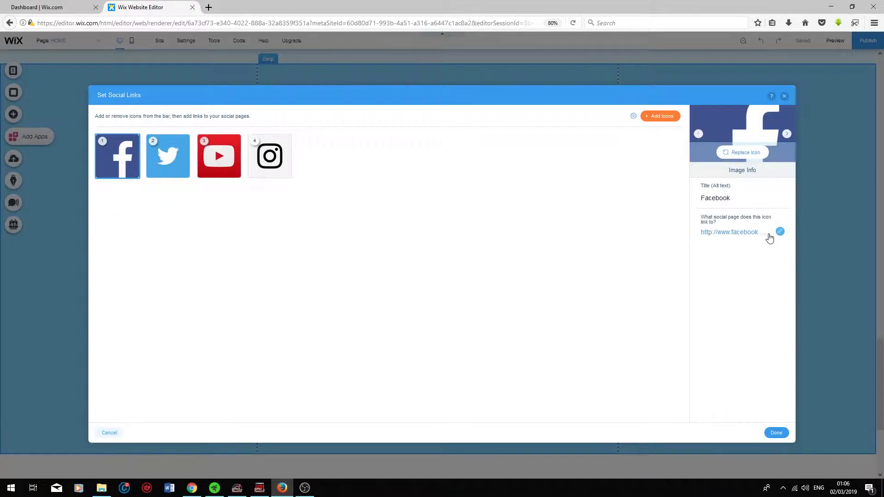
{"action": "left_click", "coordinate": [755, 235]}
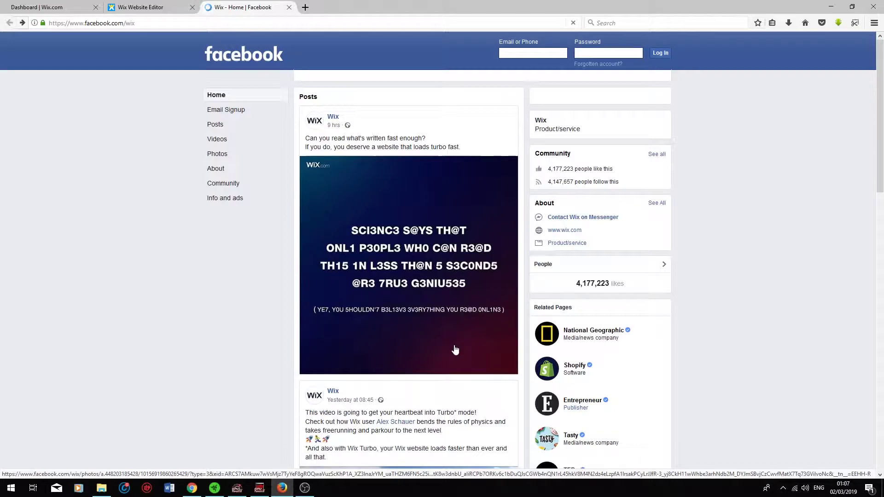
Close the Facebook tab to return to the site preview.
{"action": "middle_click", "coordinate": [253, 6]}
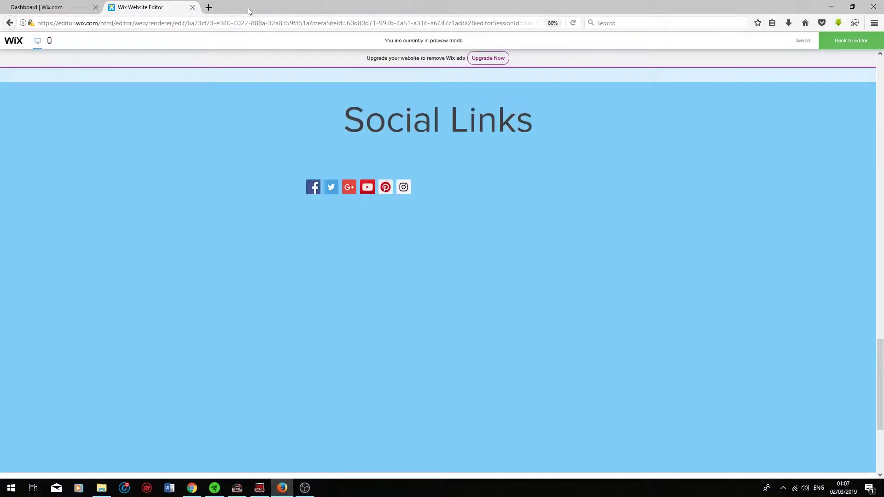
Back in the editor, place a Facebook Like button beneath the social bar and publish.
{"action": "left_click", "coordinate": [845, 48]}
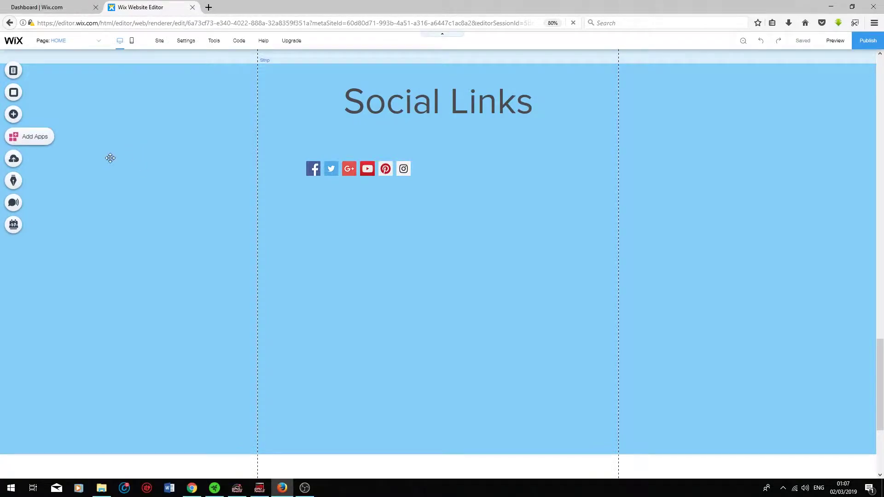
{"action": "left_click", "coordinate": [12, 117]}
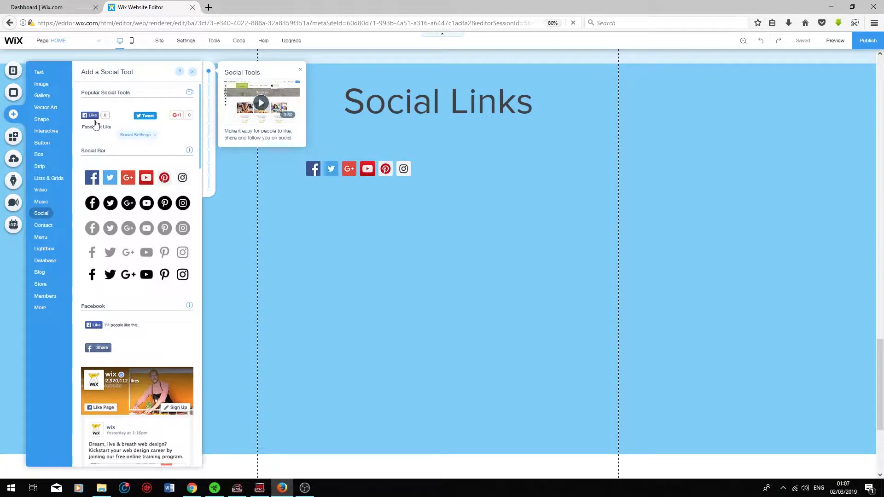
{"action": "left_click_drag", "start_coordinate": [92, 119], "coordinate": [299, 241]}
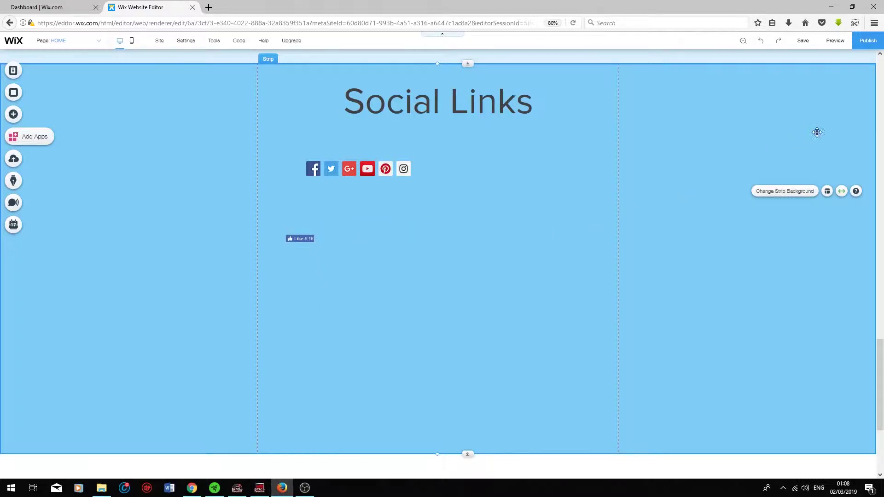
{"action": "left_click", "coordinate": [864, 43]}
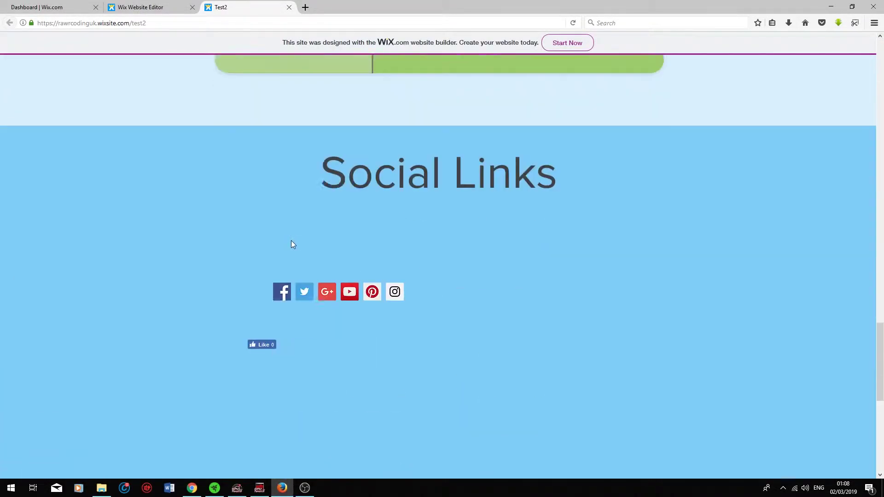
On the live Social Links section, test the Like button, then close the Facebook login popup.
{"action": "scroll", "coordinate": [277, 244], "scroll_direction": "up", "scroll_amount": 3}
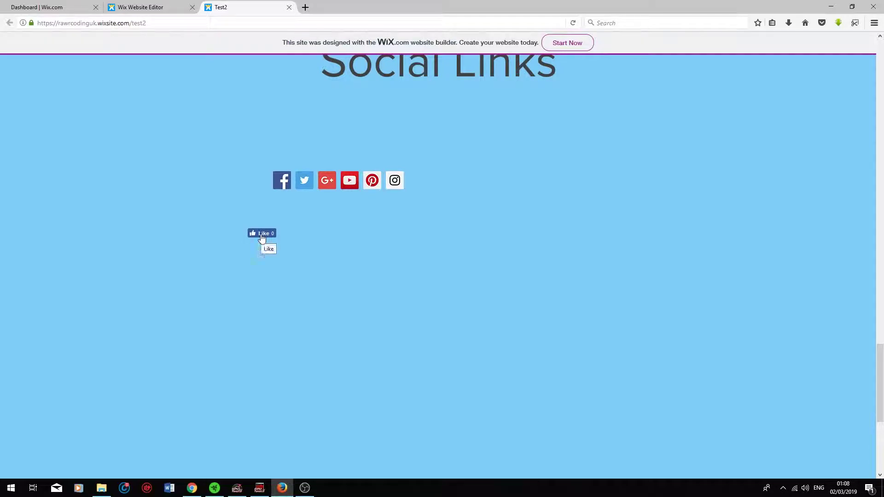
{"action": "left_click", "coordinate": [262, 236]}
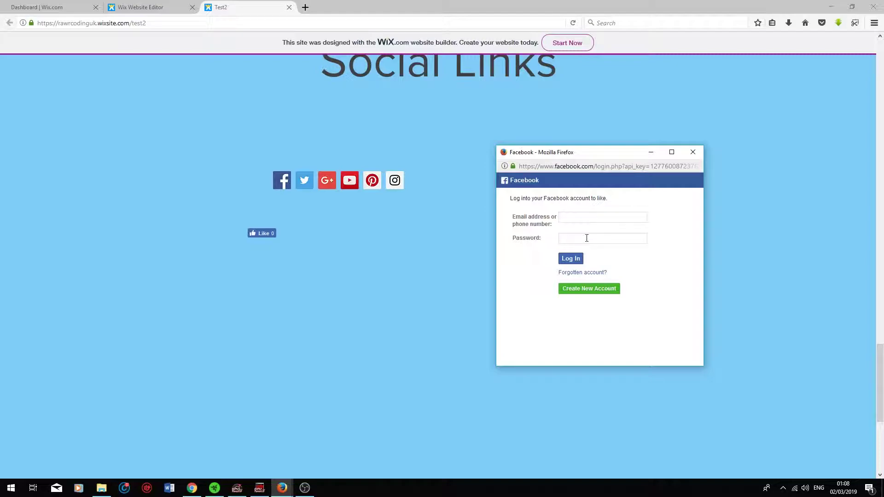
{"action": "left_click", "coordinate": [586, 238]}
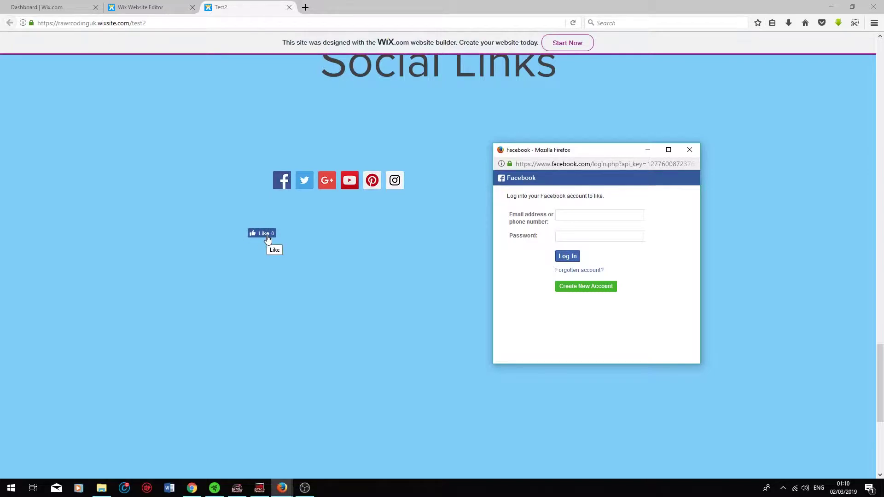
{"action": "left_click", "coordinate": [687, 149]}
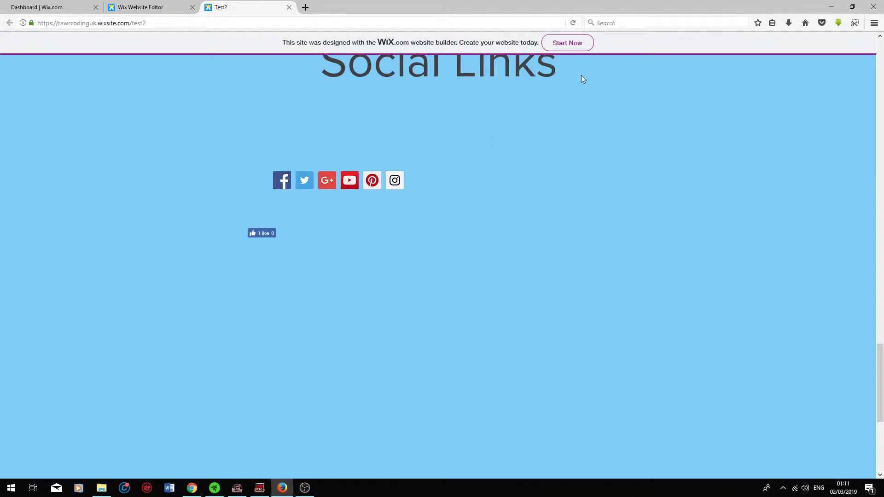
Back in the editor, dismiss Congratulations and drag YouTube Subscribe from the Social tools onto the strip.
{"action": "left_click", "coordinate": [149, 12]}
{"action": "left_click", "coordinate": [567, 183]}
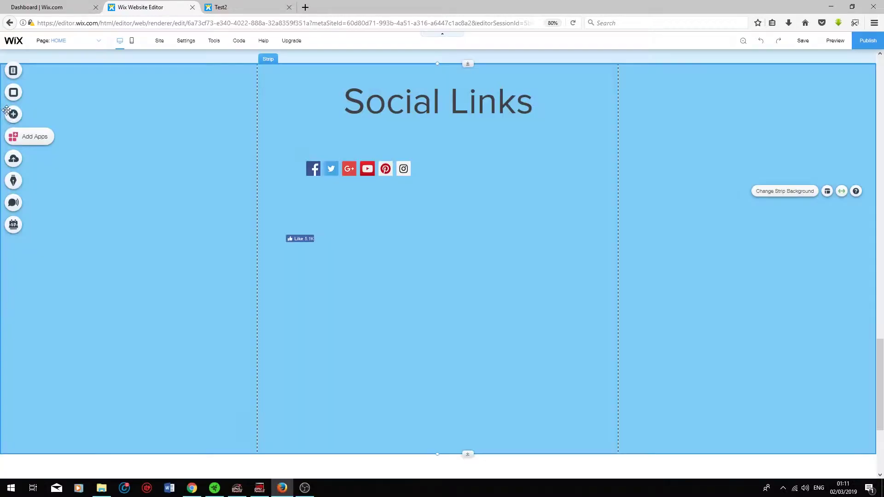
{"action": "left_click", "coordinate": [14, 115]}
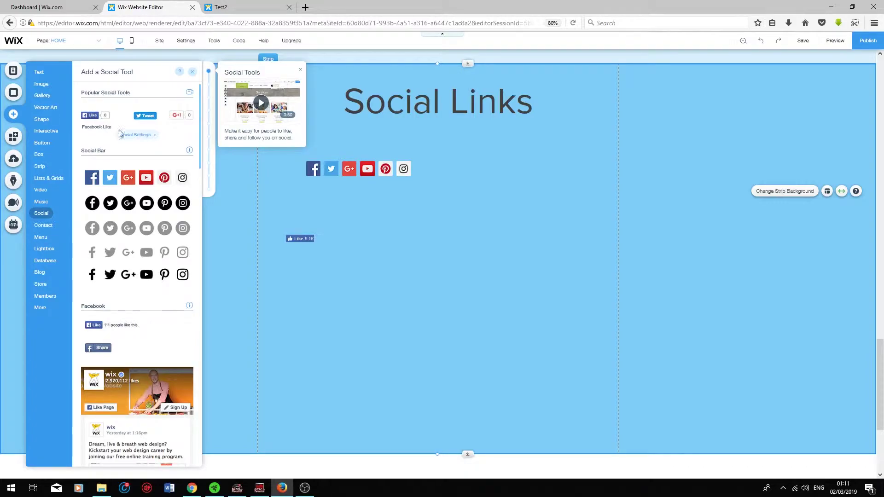
{"action": "scroll", "coordinate": [121, 135], "scroll_direction": "down", "scroll_amount": 4}
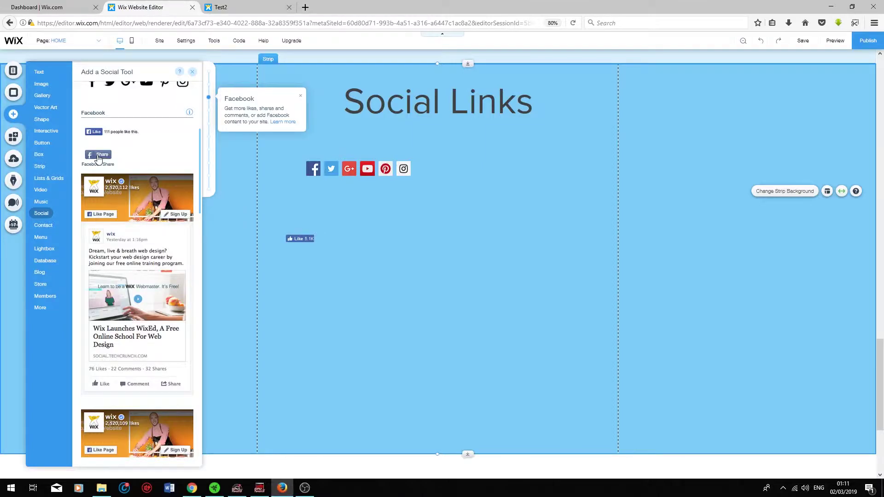
{"action": "scroll", "coordinate": [98, 158], "scroll_direction": "down", "scroll_amount": 10}
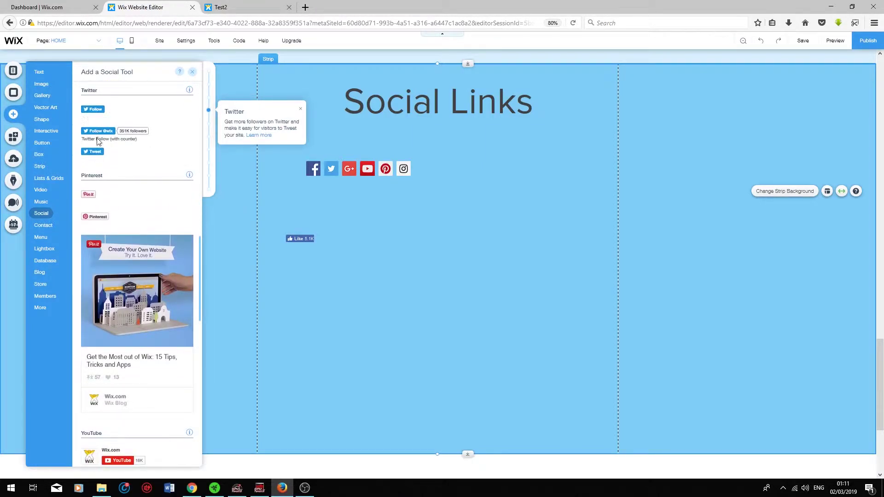
{"action": "scroll", "coordinate": [175, 261], "scroll_direction": "down", "scroll_amount": 5}
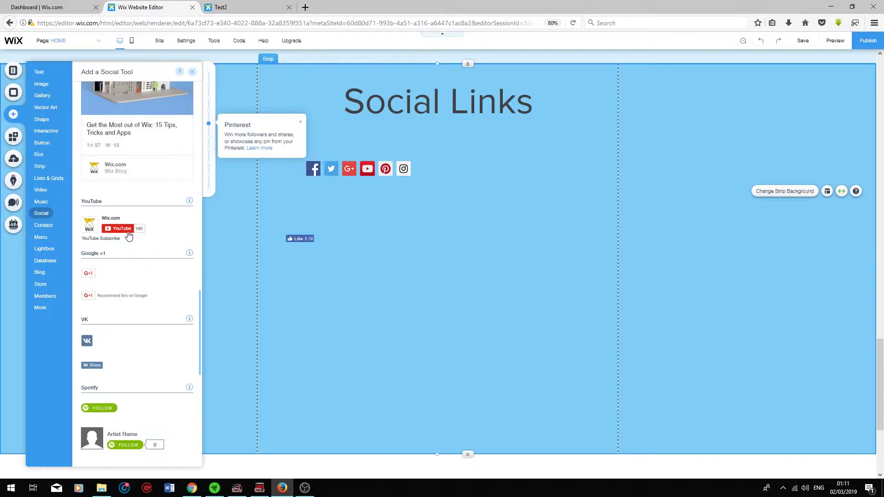
{"action": "scroll", "coordinate": [124, 233], "scroll_direction": "down", "scroll_amount": 1}
{"action": "left_click_drag", "start_coordinate": [117, 193], "coordinate": [424, 251]}
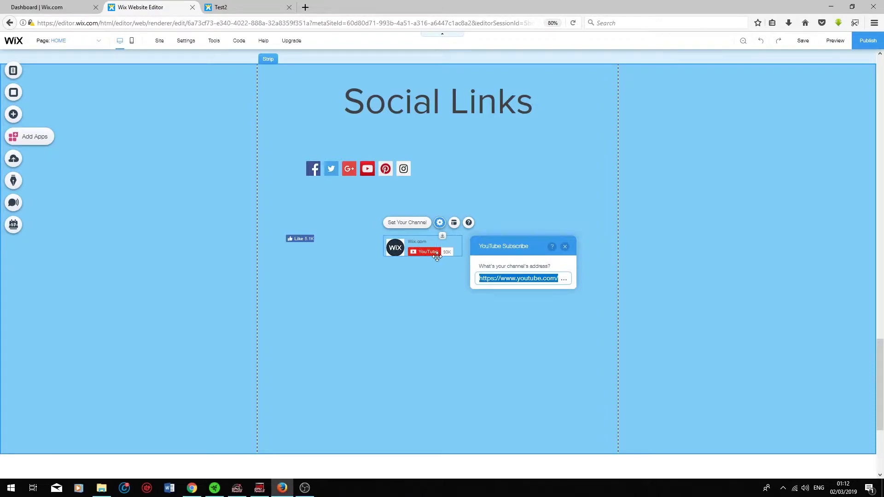
Reopen the Social tools at the Facebook widgets.
{"action": "left_click", "coordinate": [18, 119]}
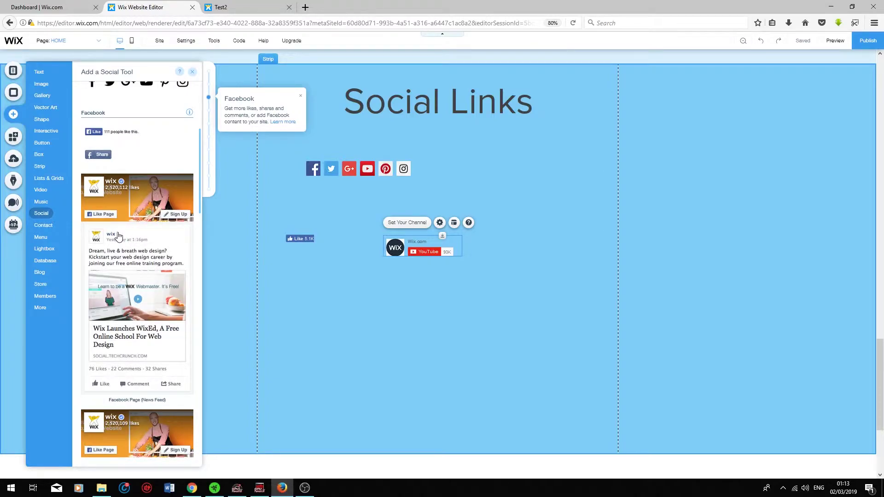
Place the Facebook Page news feed below the buttons and replace its page ID 'wix' with the creator's page ID.
{"action": "left_click_drag", "start_coordinate": [114, 237], "coordinate": [316, 332]}
{"action": "left_click", "coordinate": [353, 223]}
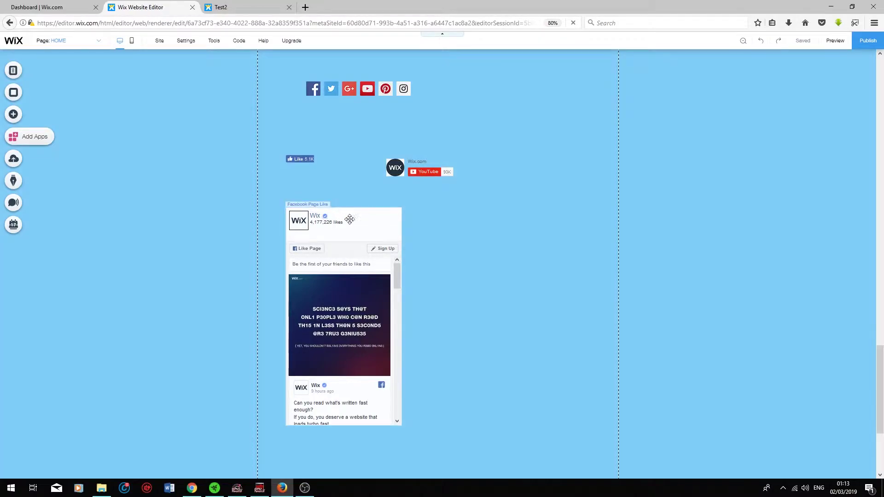
{"action": "double_click", "coordinate": [380, 228]}
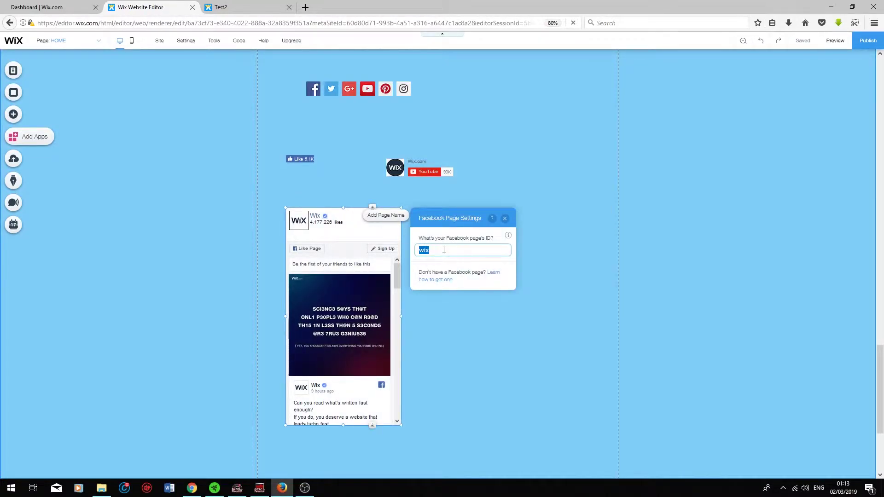
{"action": "left_click_drag", "start_coordinate": [443, 250], "coordinate": [406, 248]}
{"action": "type", "text": "r"}
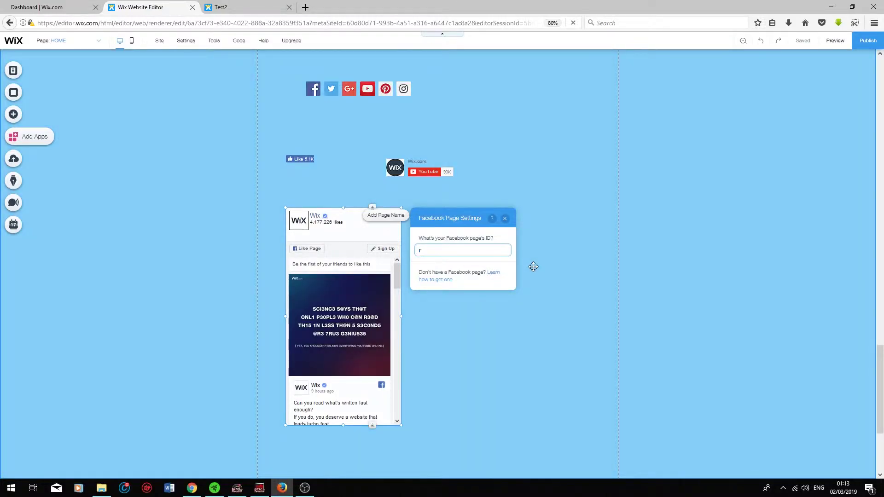
{"action": "type", "text": "awrcoding"}
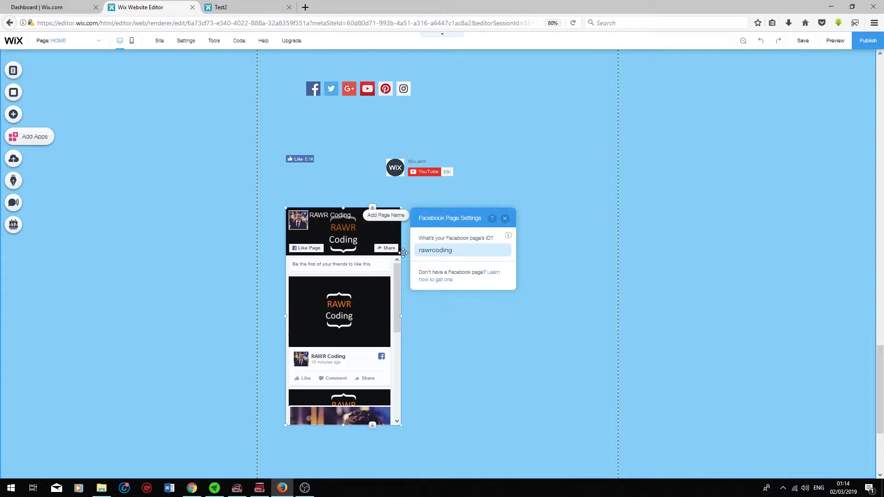
Preview the page with the new social widgets, then return to editing.
{"action": "left_click", "coordinate": [836, 41]}
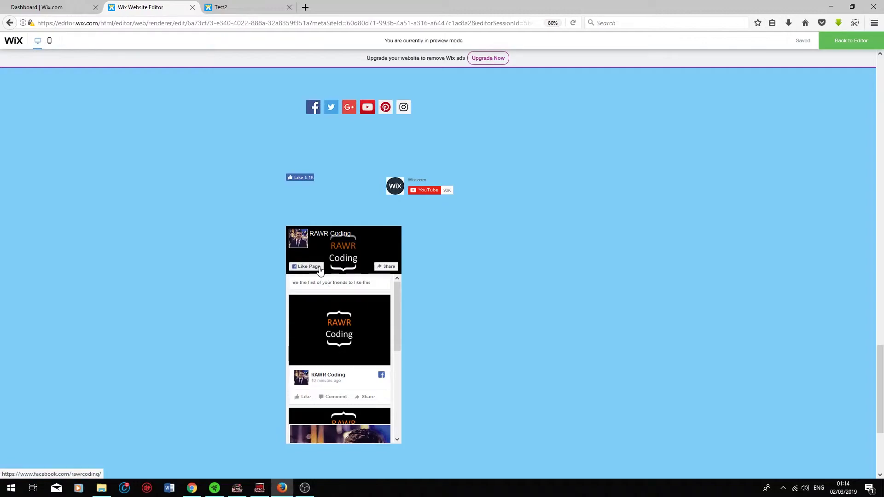
{"action": "left_click", "coordinate": [385, 267]}
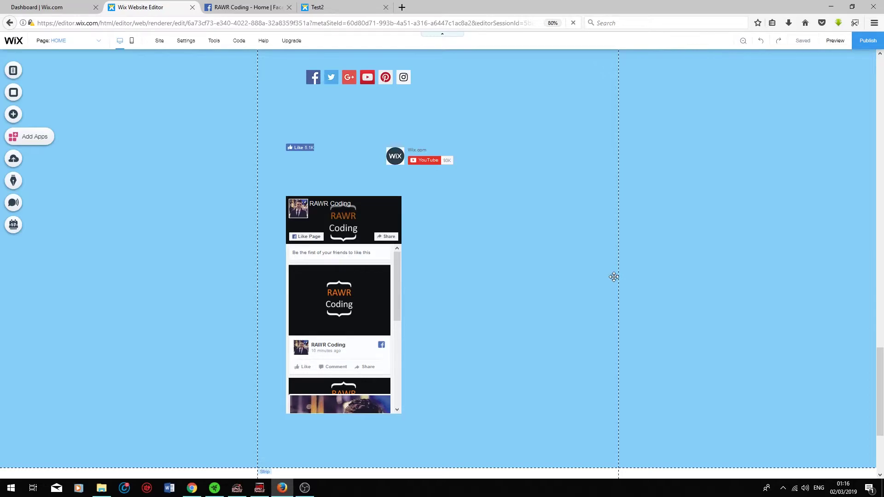
{"action": "scroll", "coordinate": [614, 272], "scroll_direction": "up", "scroll_amount": 1}
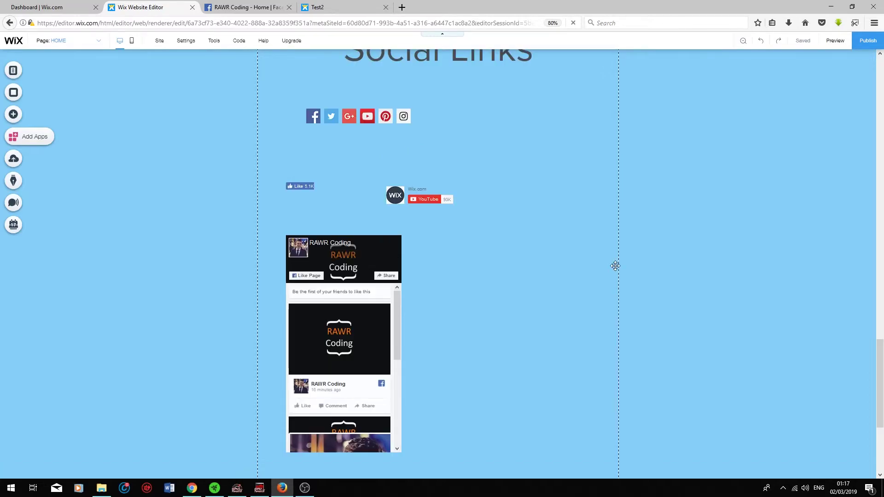